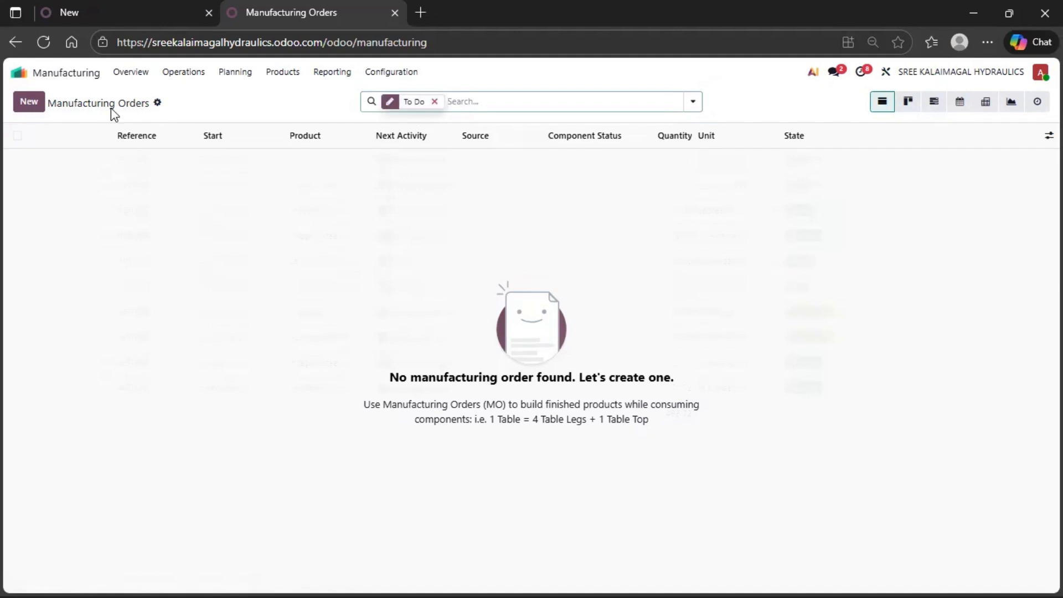
# Step: Create a new manufacturing order for the Steel Stool product with a quantity of 10 units
pyautogui.click(24, 105)
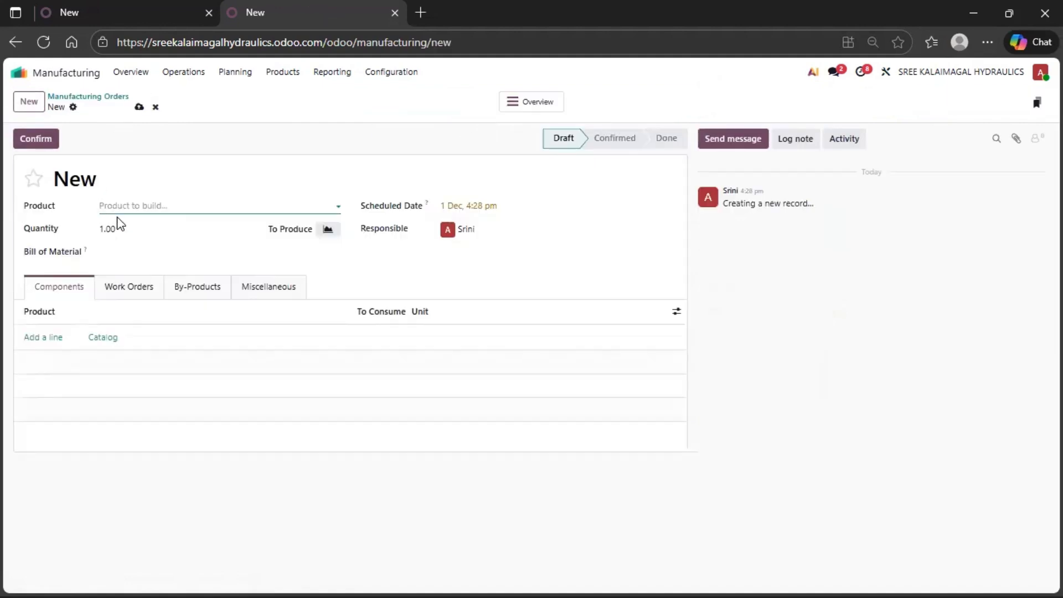
pyautogui.click(123, 206)
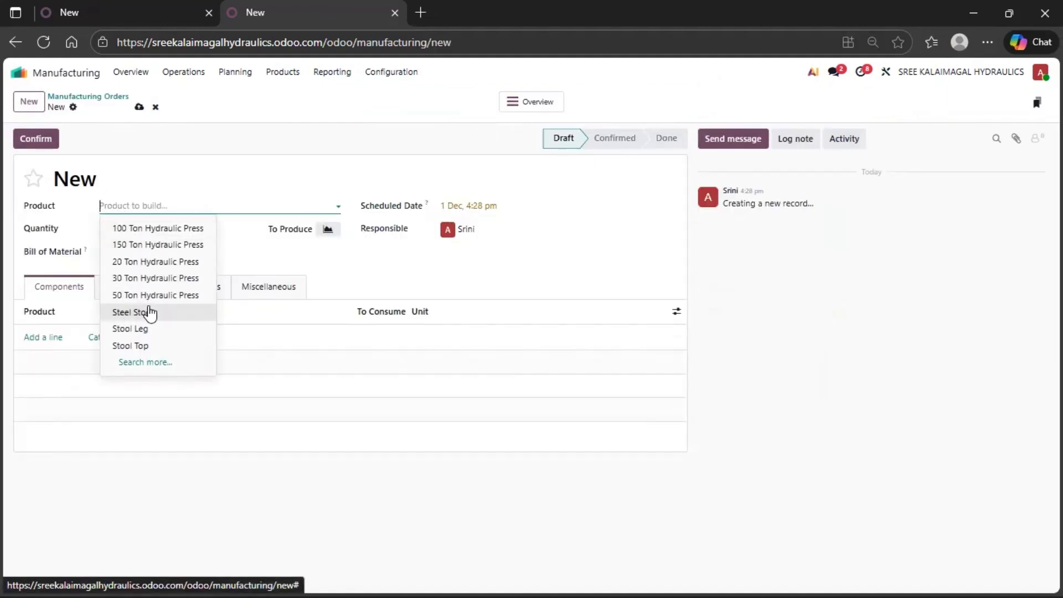
pyautogui.click(151, 313)
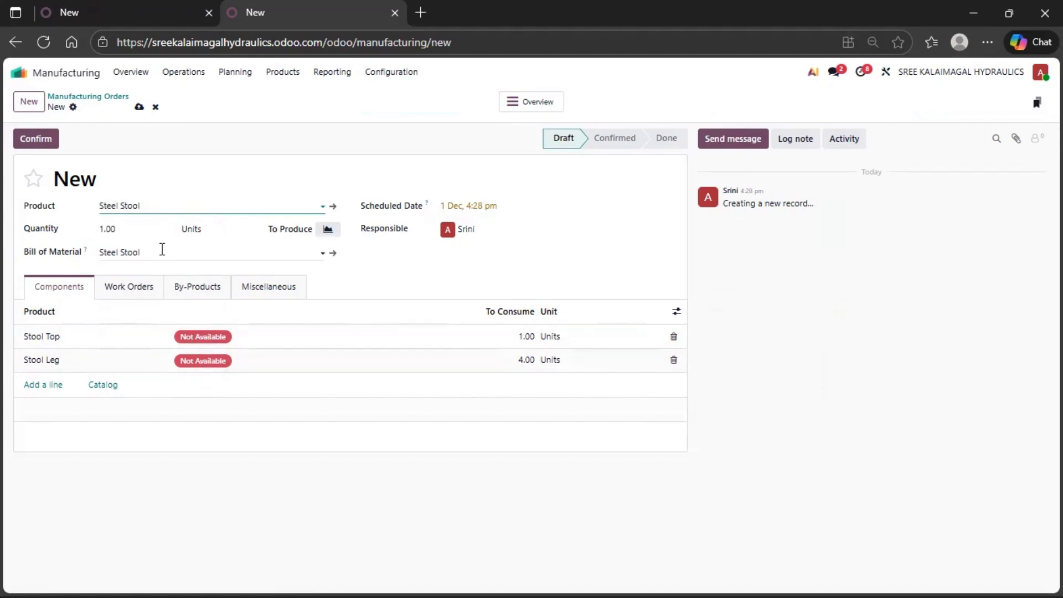
pyautogui.click(140, 236)
pyautogui.write('1')
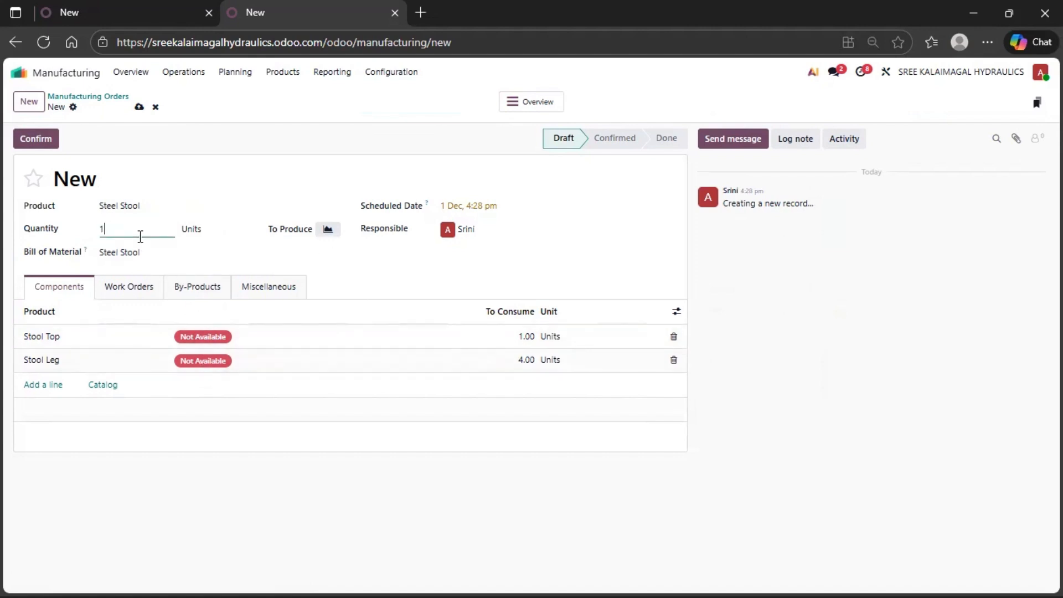
pyautogui.click(432, 281)
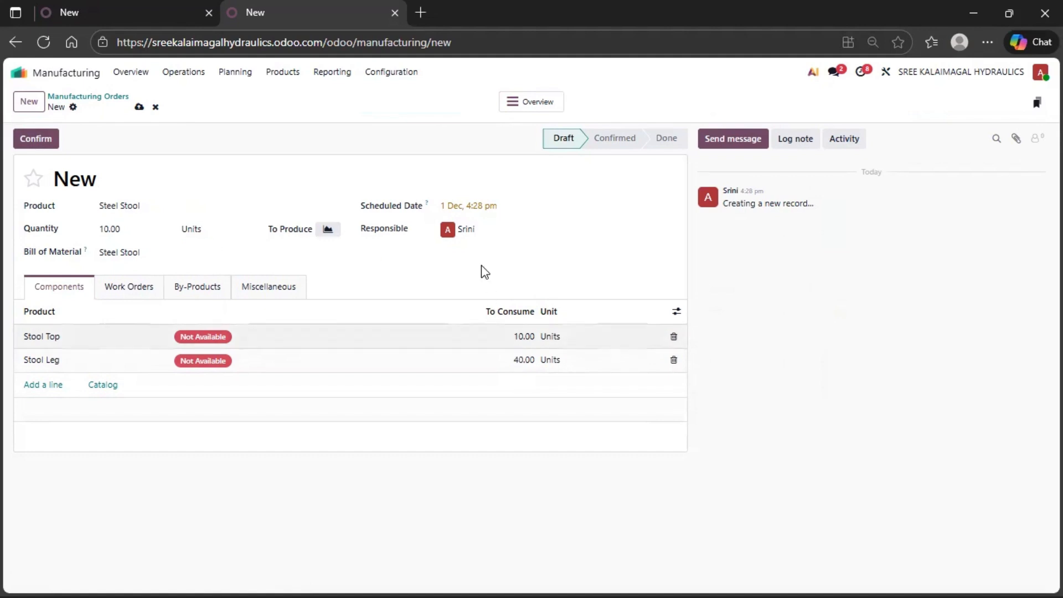
# Step: Set the manufacturing order's scheduled date to 2 December 2025, keeping the proposed time
pyautogui.click(501, 209)
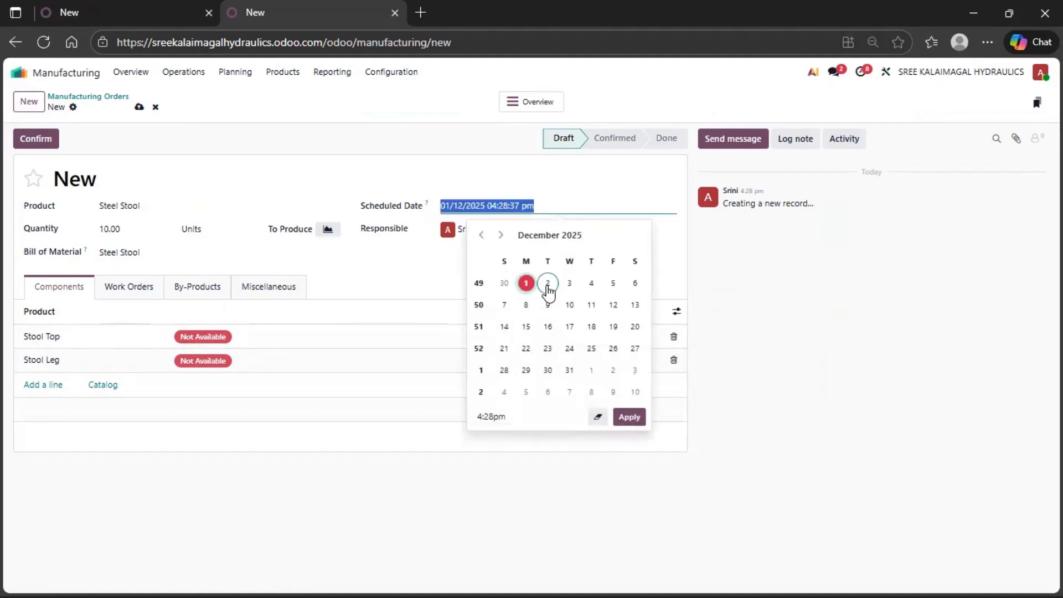
pyautogui.click(547, 283)
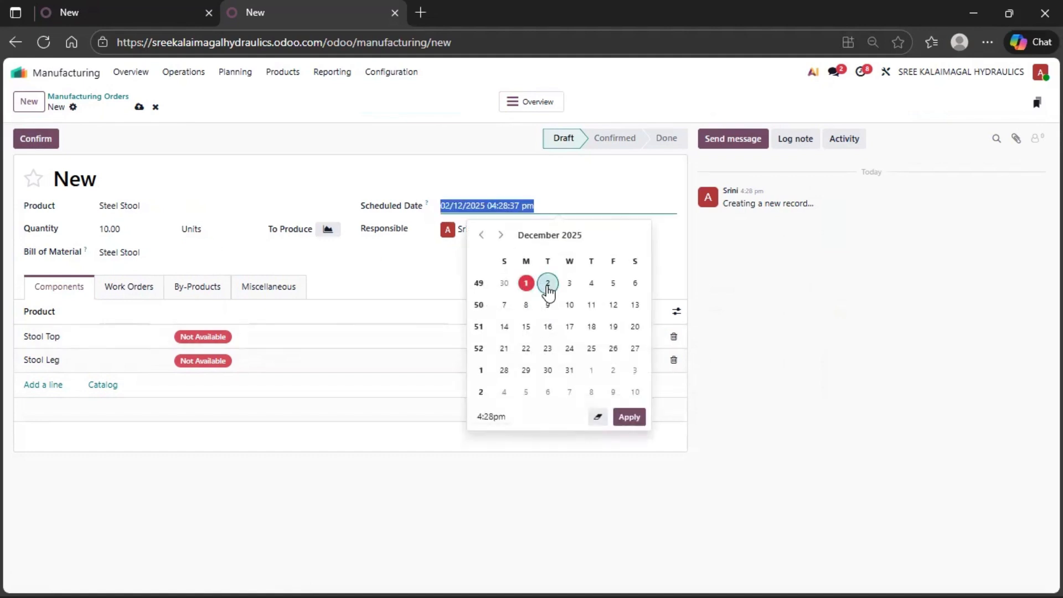
pyautogui.click(630, 417)
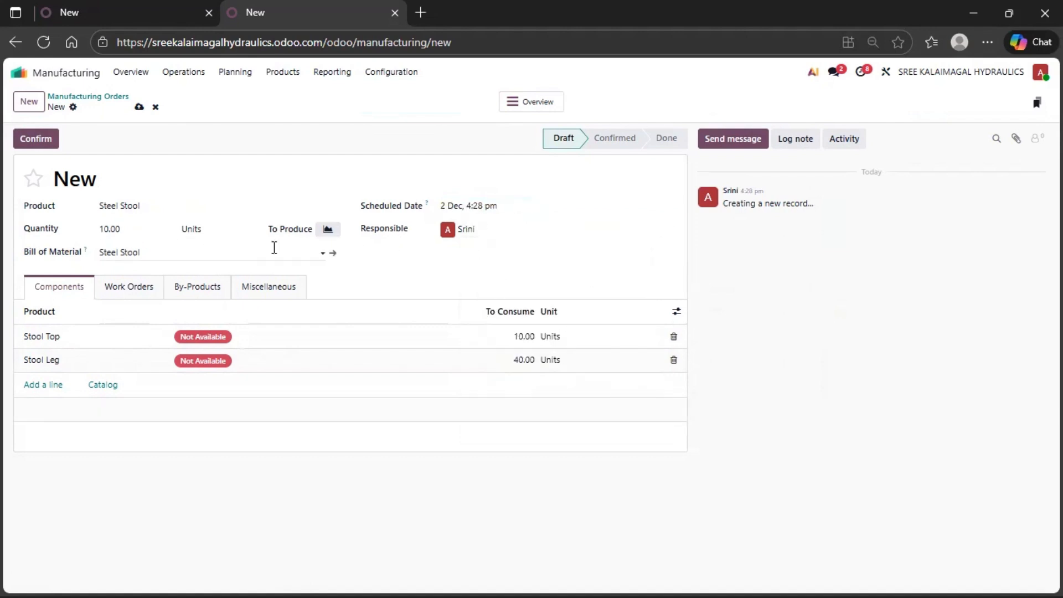
# Step: Enter source 001 and a deadline of 6 December 2025, 4:00 pm in the order's miscellaneous details
pyautogui.click(127, 294)
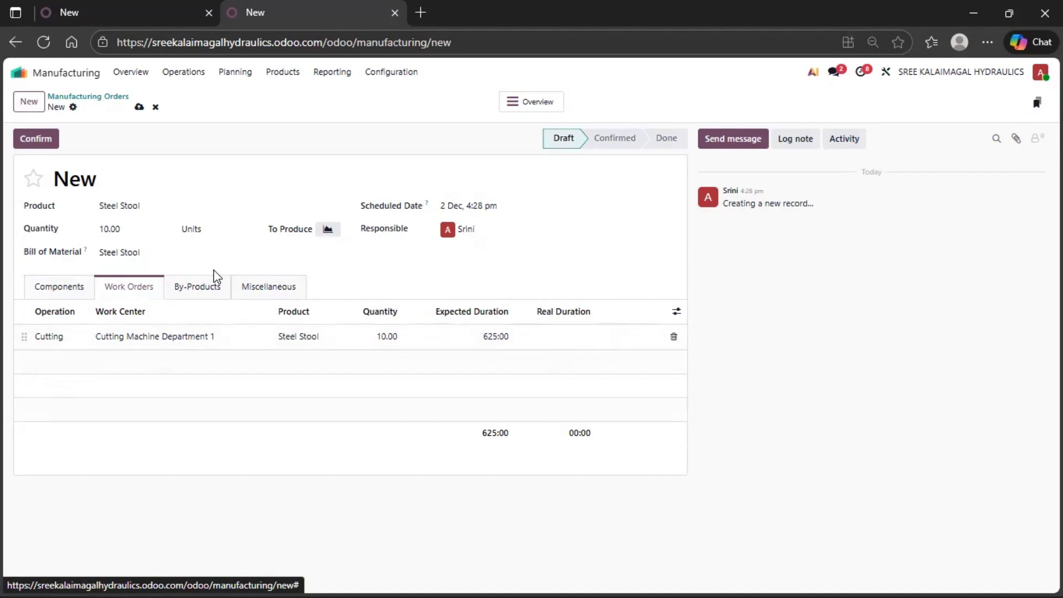
pyautogui.click(203, 287)
pyautogui.click(137, 285)
pyautogui.click(257, 287)
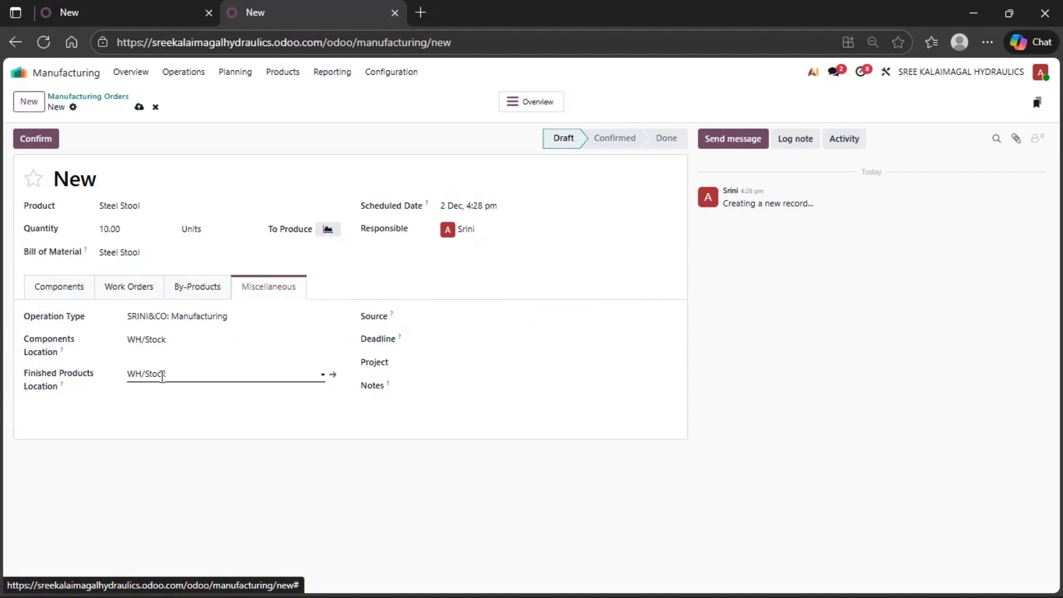
pyautogui.click(437, 320)
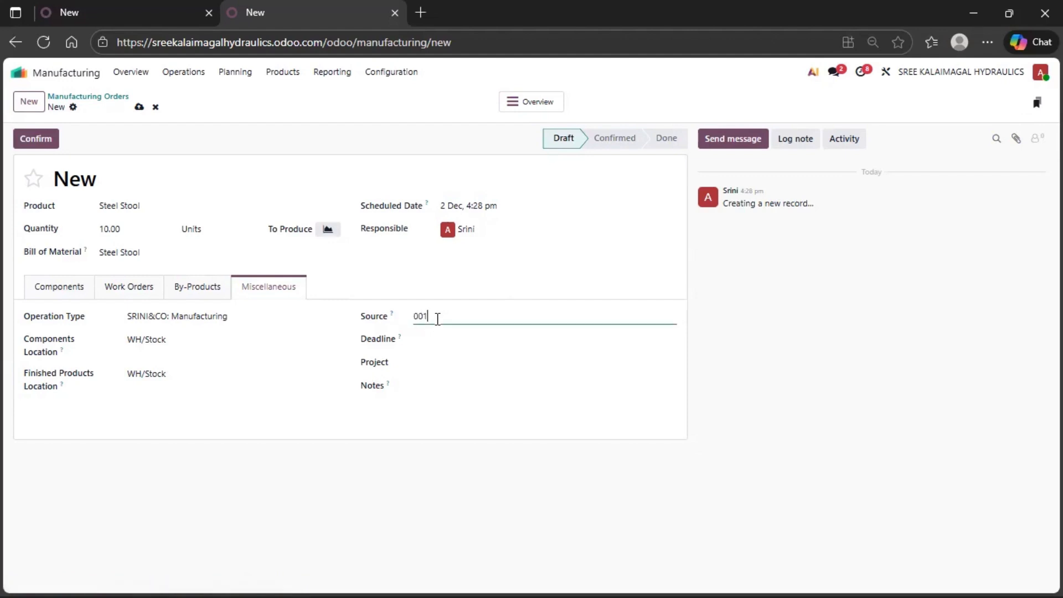
pyautogui.click(437, 343)
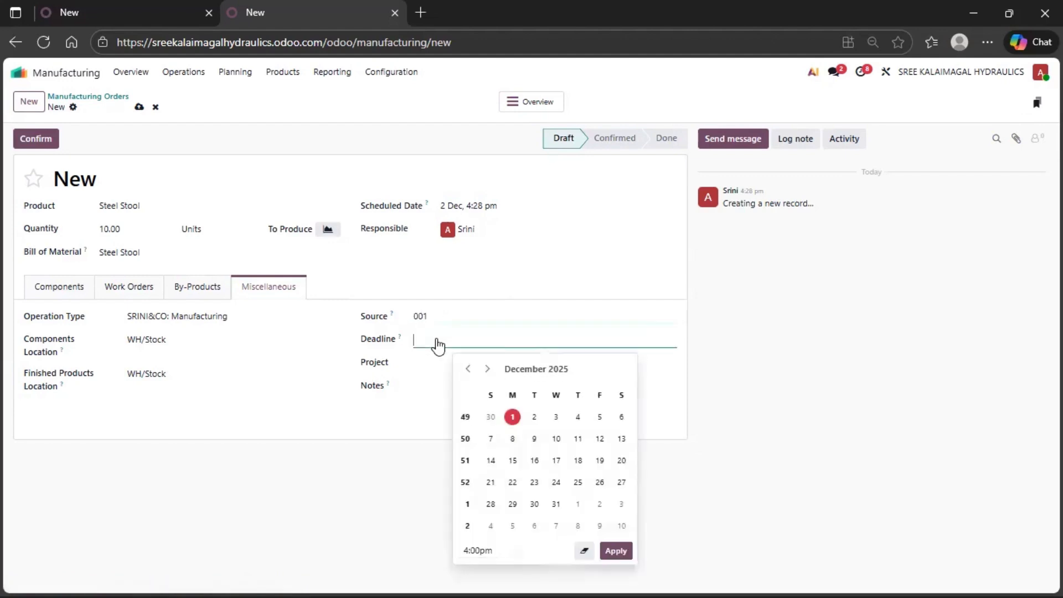
pyautogui.click(622, 418)
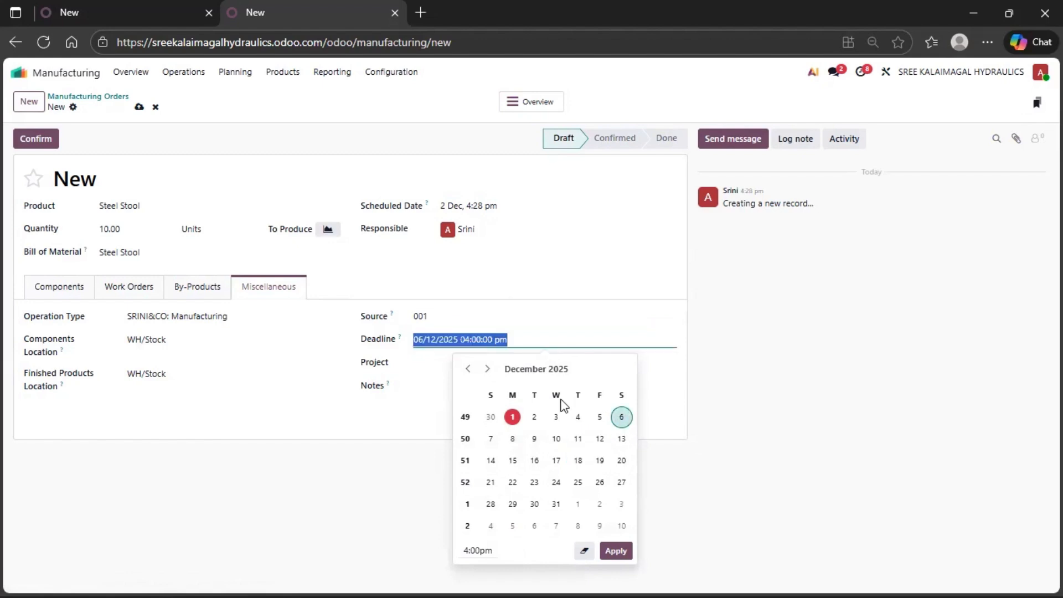
# Step: Create the project "Test 1" for the manufacturing order and confirm the order
pyautogui.click(428, 364)
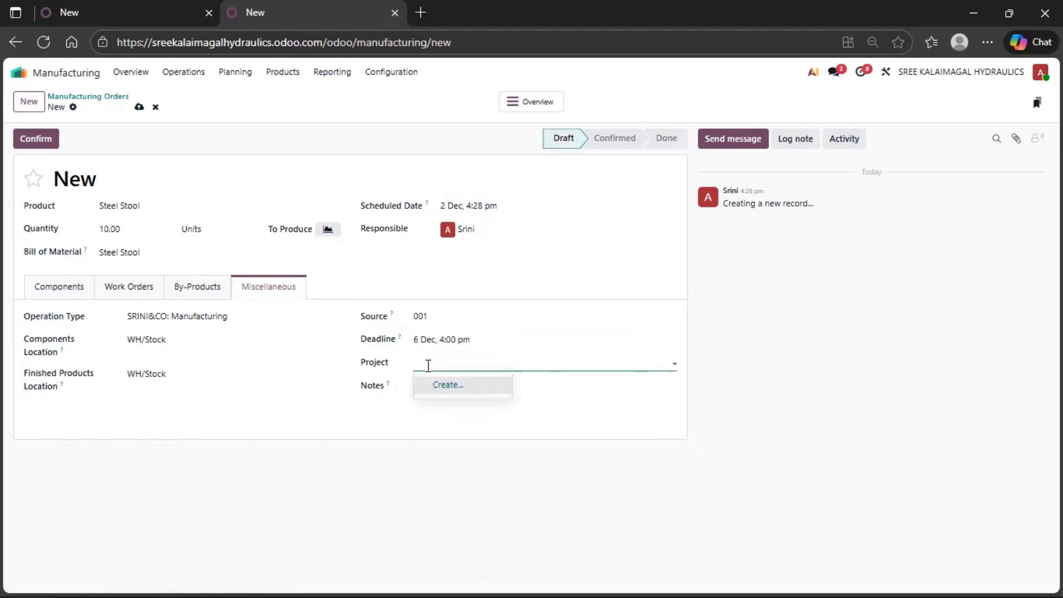
pyautogui.click(428, 365)
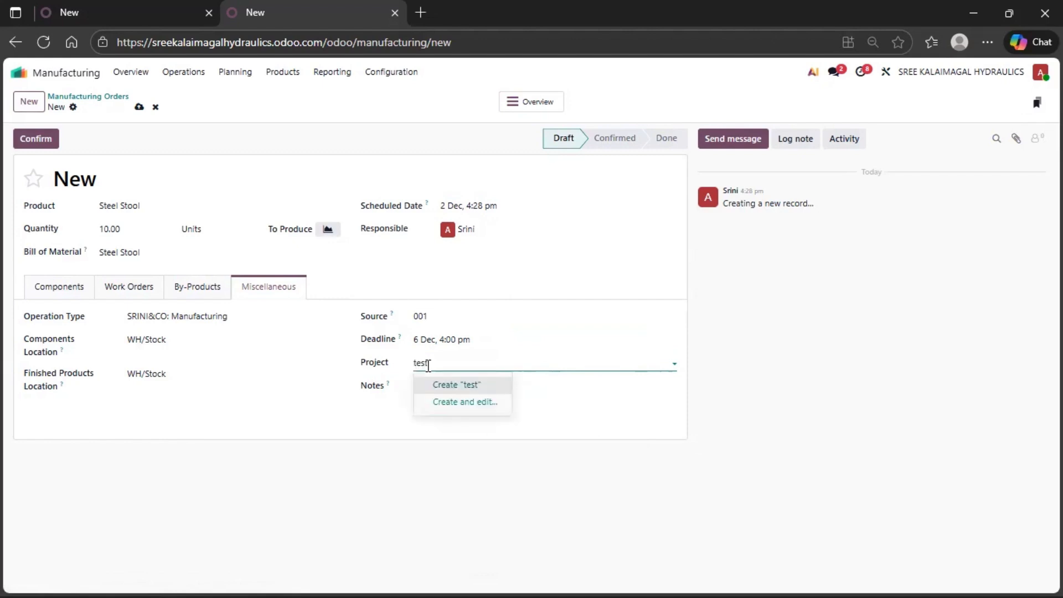
pyautogui.write('Tes')
pyautogui.click(482, 383)
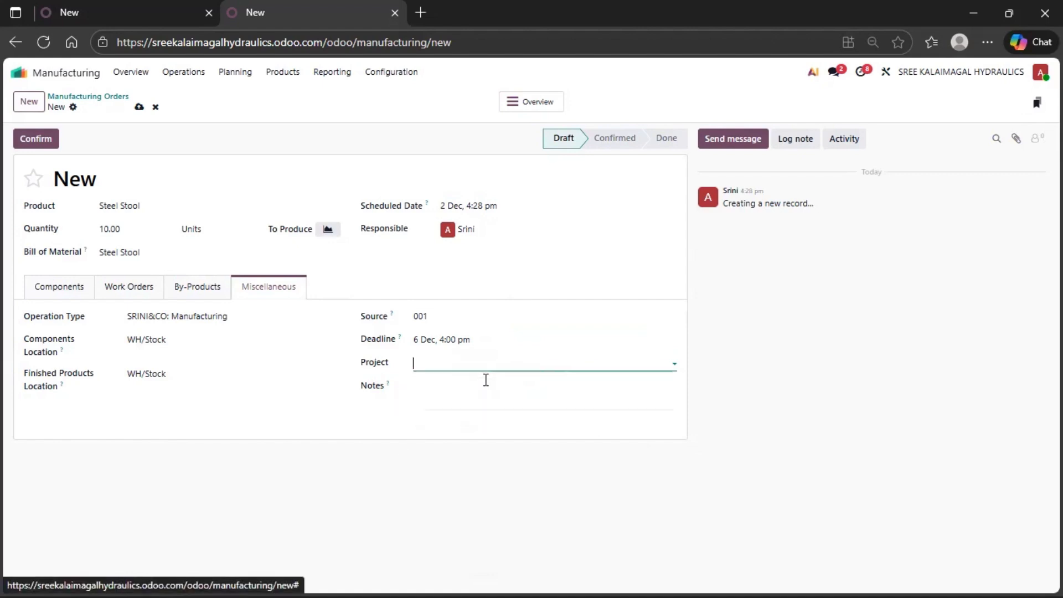
pyautogui.click(435, 390)
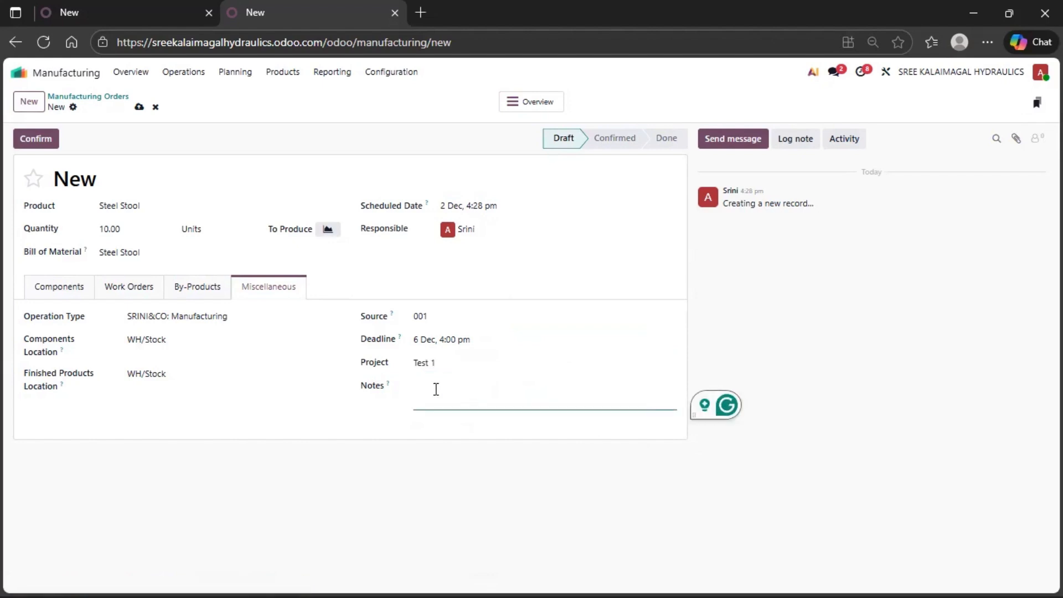
pyautogui.click(57, 143)
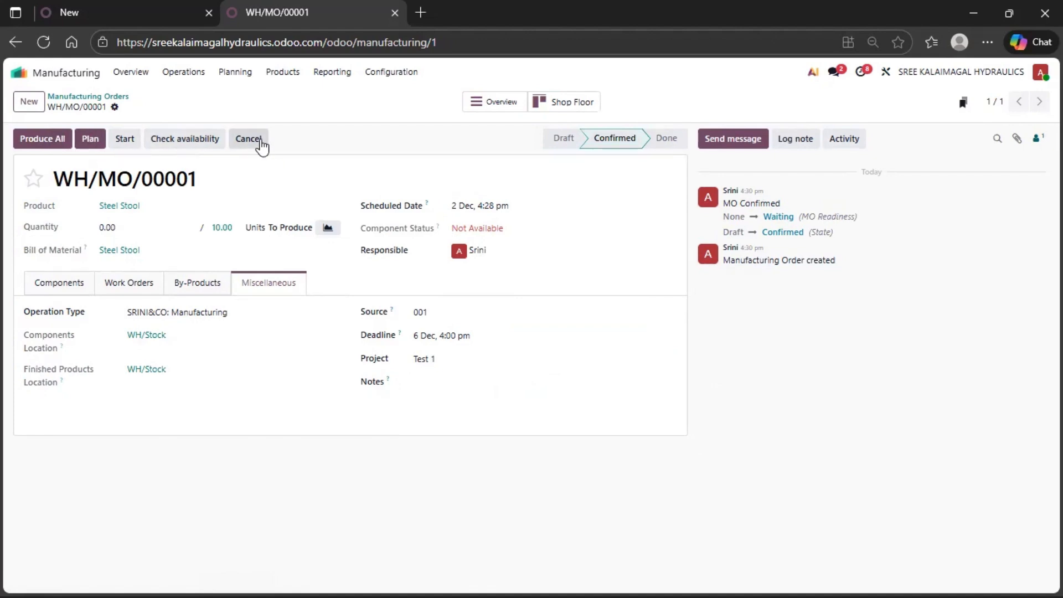
# Step: Start the Cutting work order for the Steel Stool from the list of work orders
pyautogui.click(64, 293)
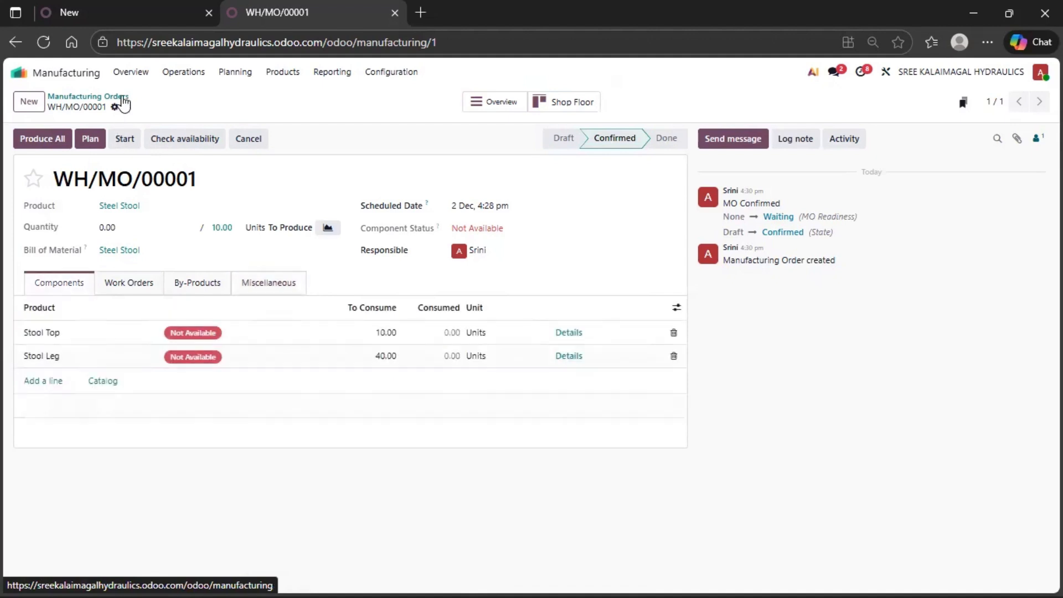
pyautogui.click(166, 72)
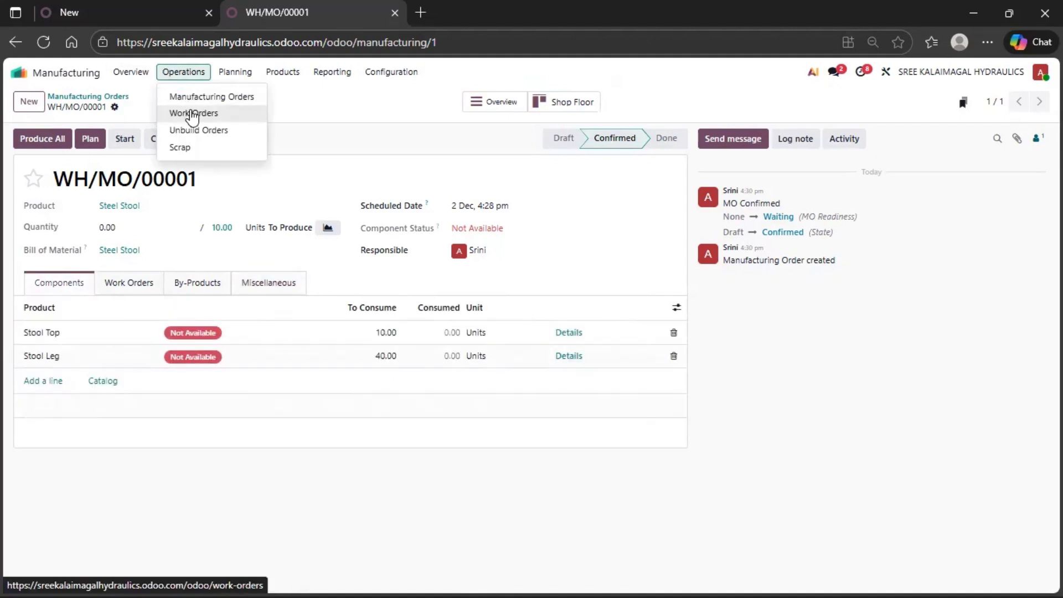
pyautogui.click(192, 114)
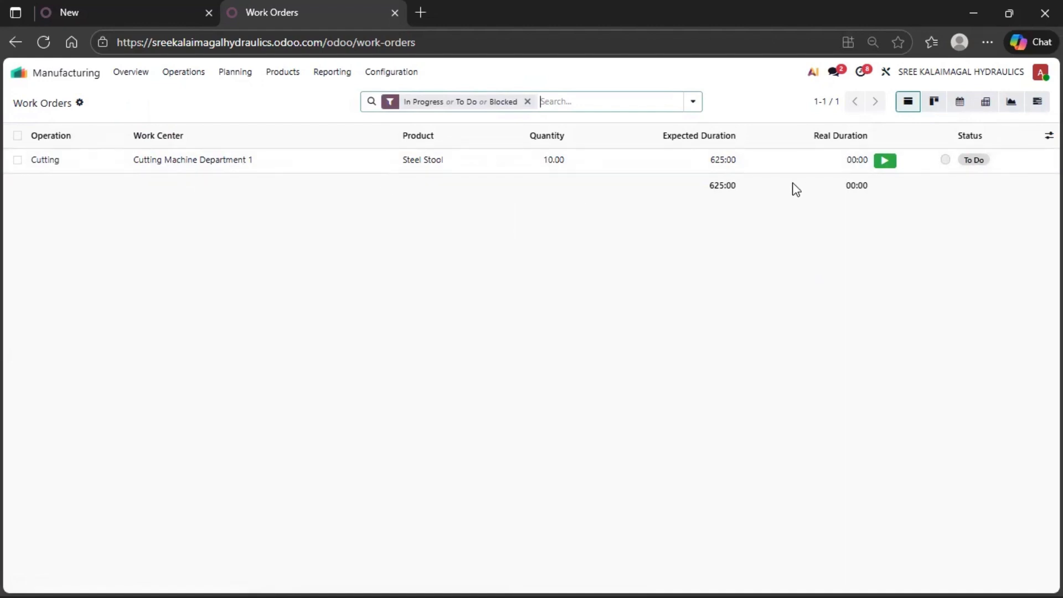
pyautogui.click(886, 160)
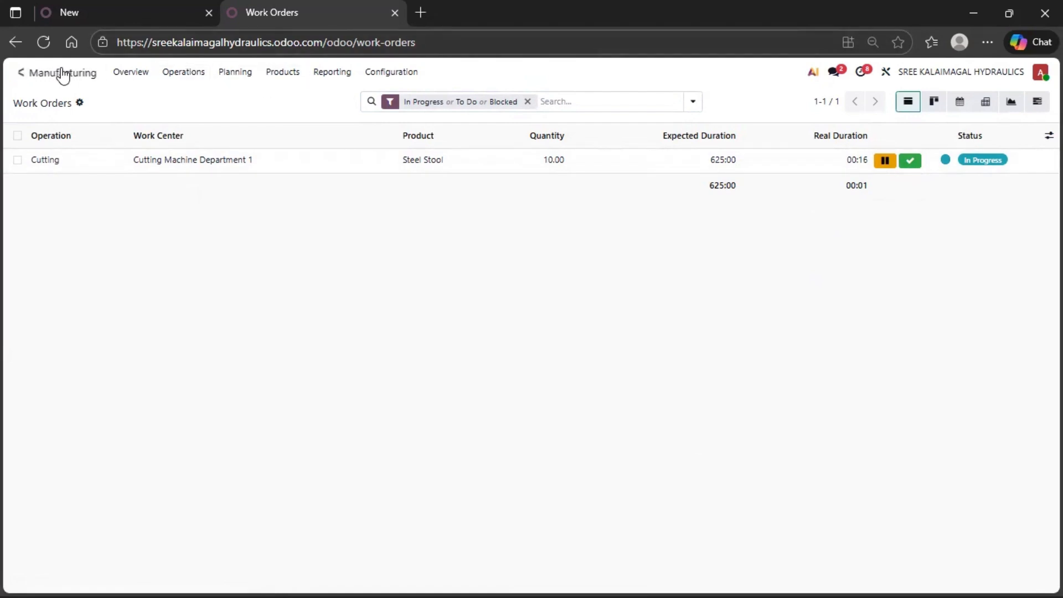
# Step: Open the Shop Floor from the Steel Stool manufacturing order and activate the Cutting Machine Department 1 work center
pyautogui.click(181, 76)
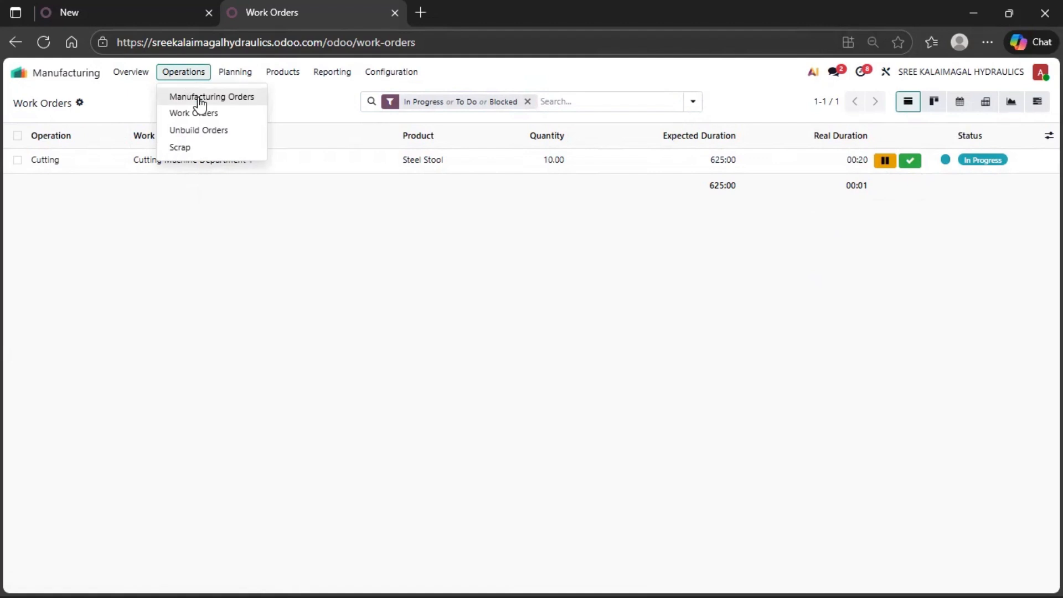
pyautogui.click(201, 99)
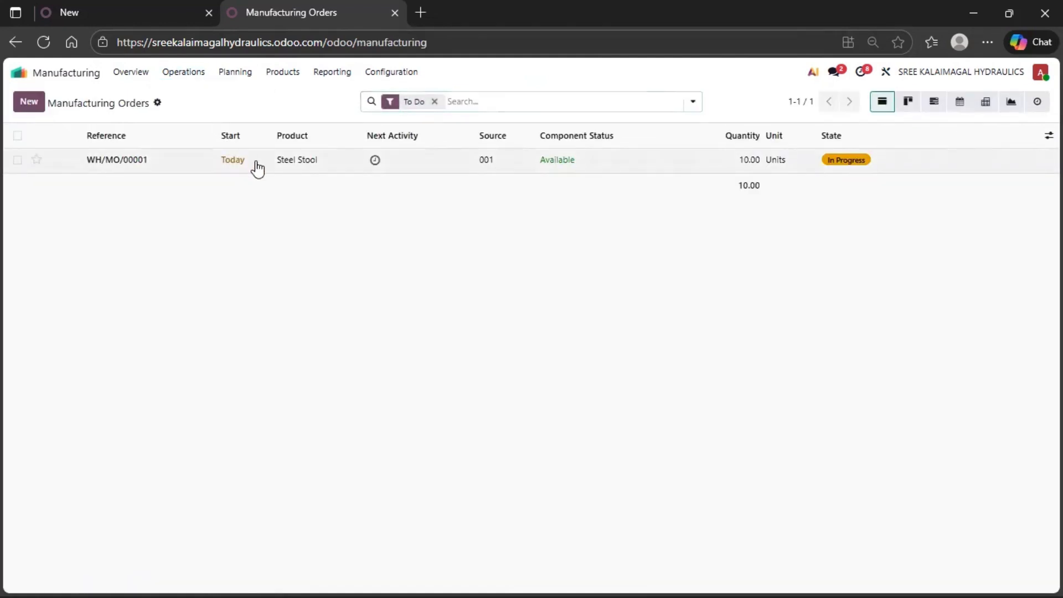
pyautogui.click(254, 162)
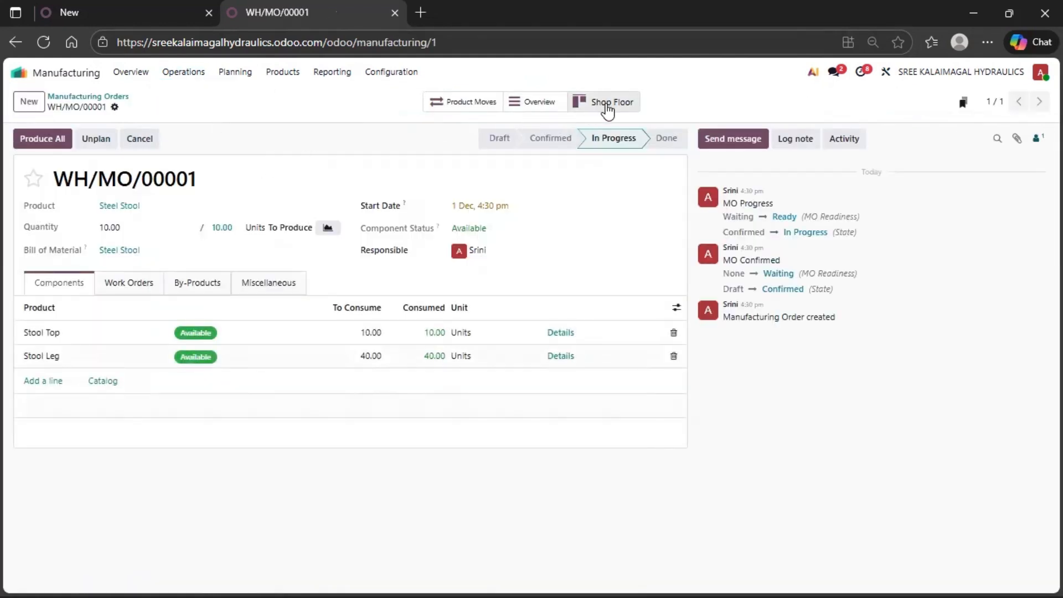
pyautogui.click(607, 110)
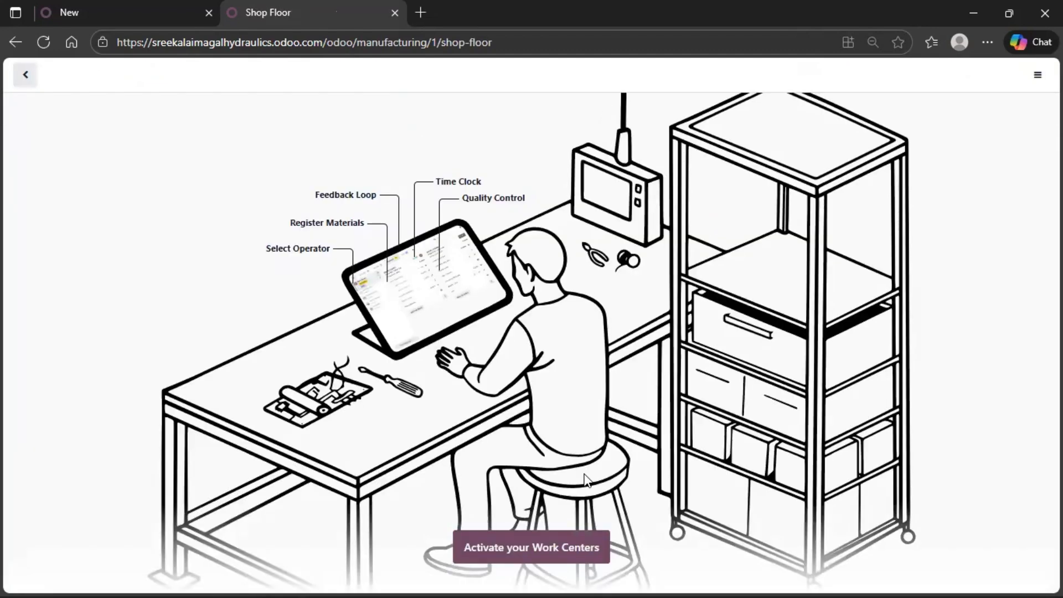
pyautogui.click(577, 557)
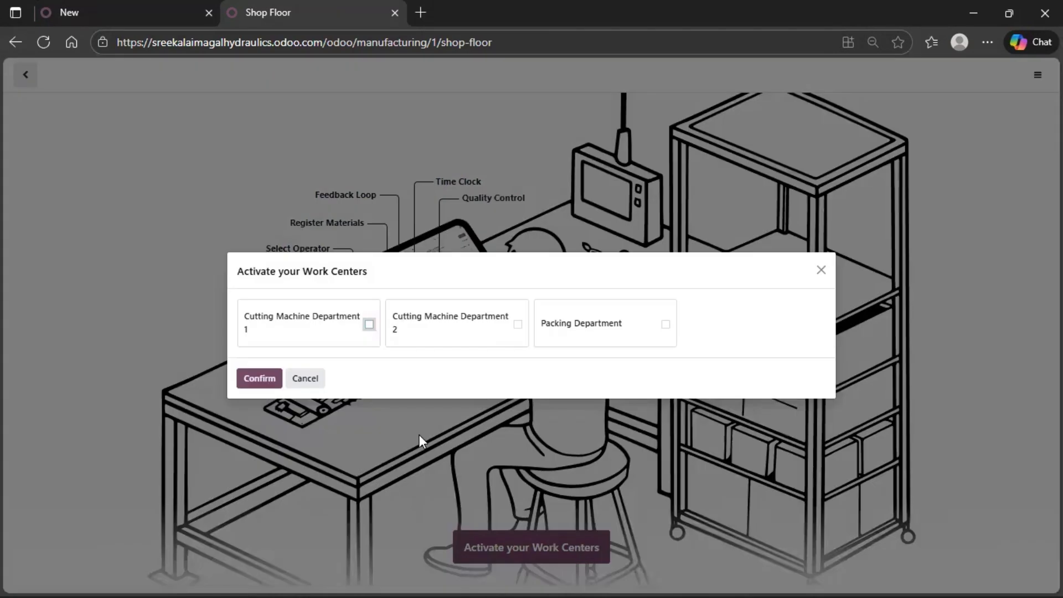
pyautogui.click(268, 385)
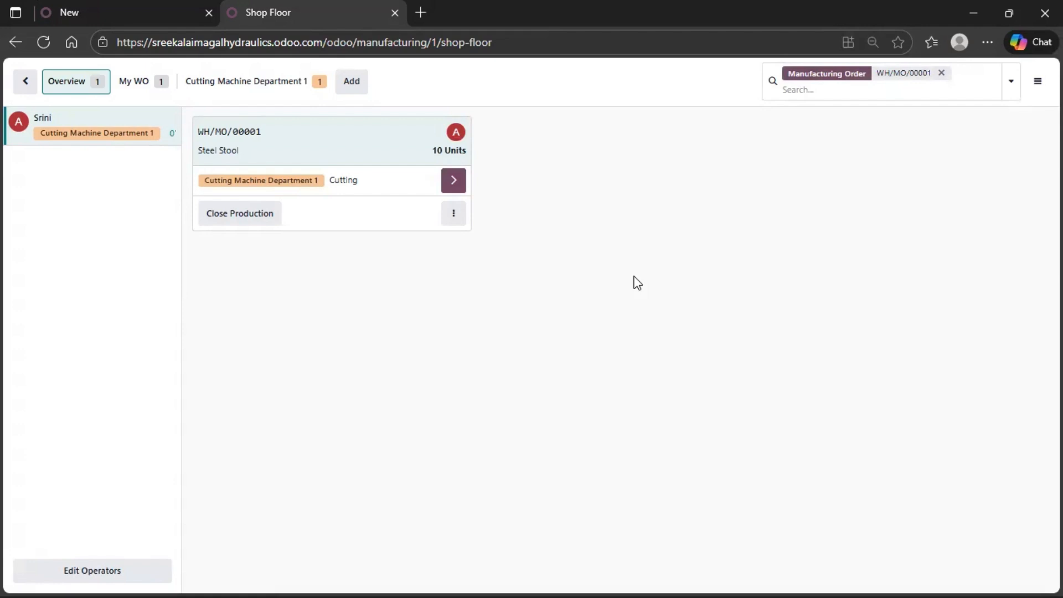
# Step: Close production of the Steel Stool's Cutting operation on the Shop Floor and return to the manufacturing order
pyautogui.click(446, 188)
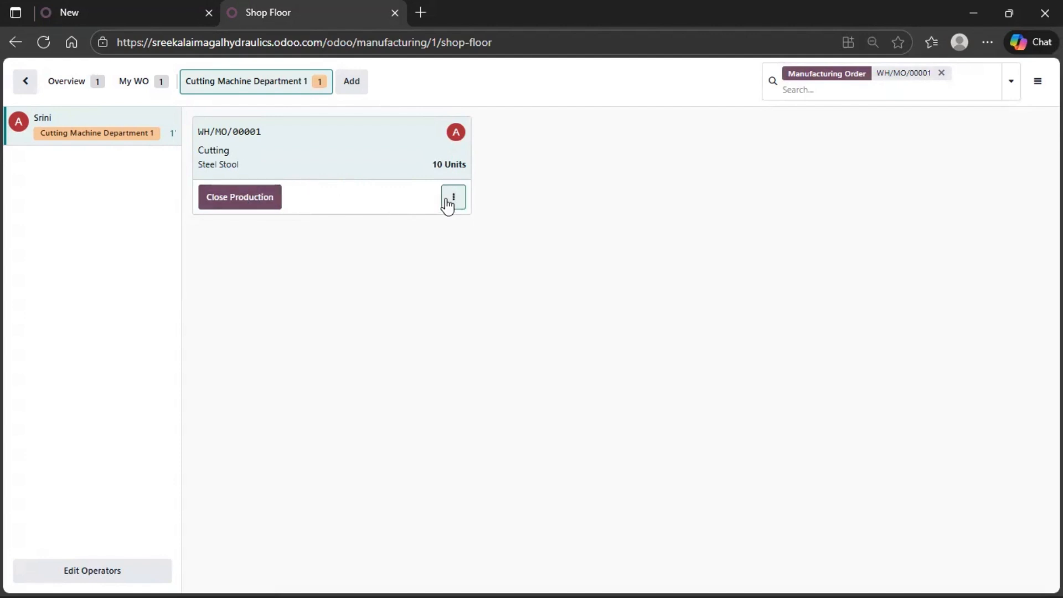
pyautogui.click(450, 199)
pyautogui.click(718, 179)
pyautogui.click(260, 195)
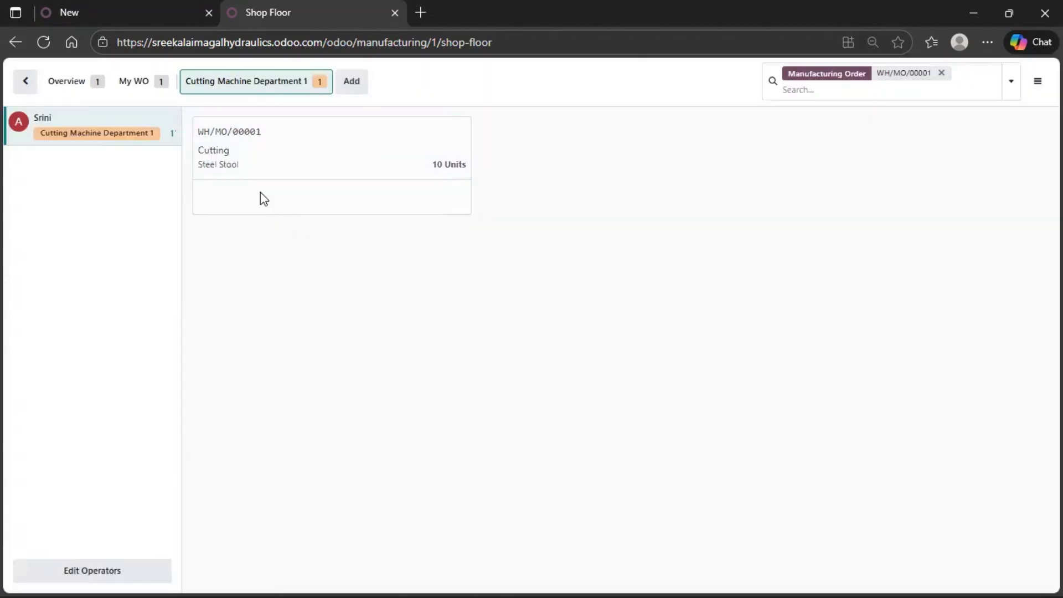
pyautogui.click(25, 75)
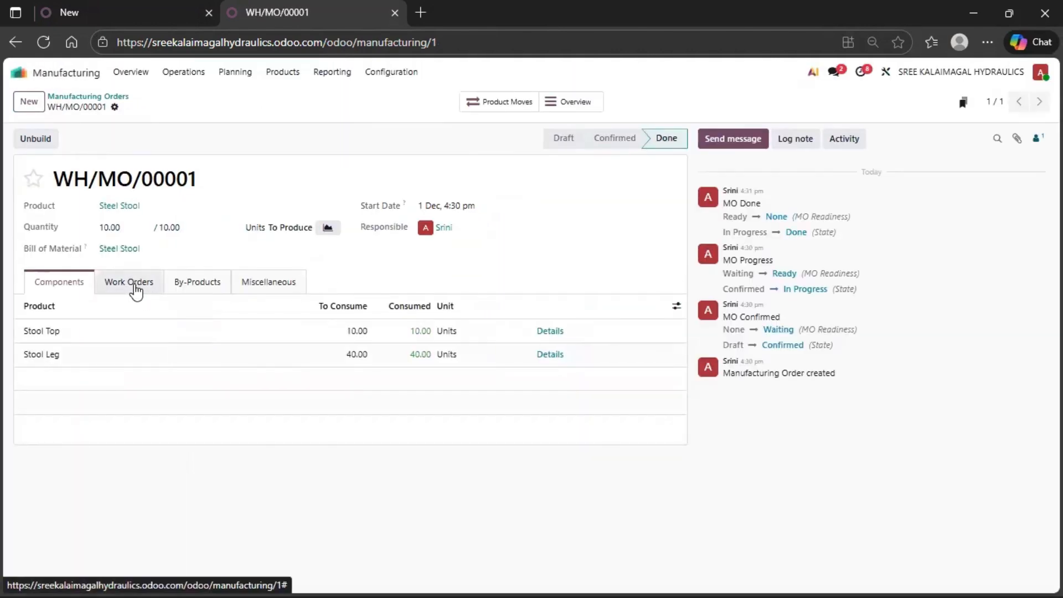
# Step: Check the work orders list and list all manufacturing orders without the To Do filter
pyautogui.click(181, 73)
pyautogui.click(191, 114)
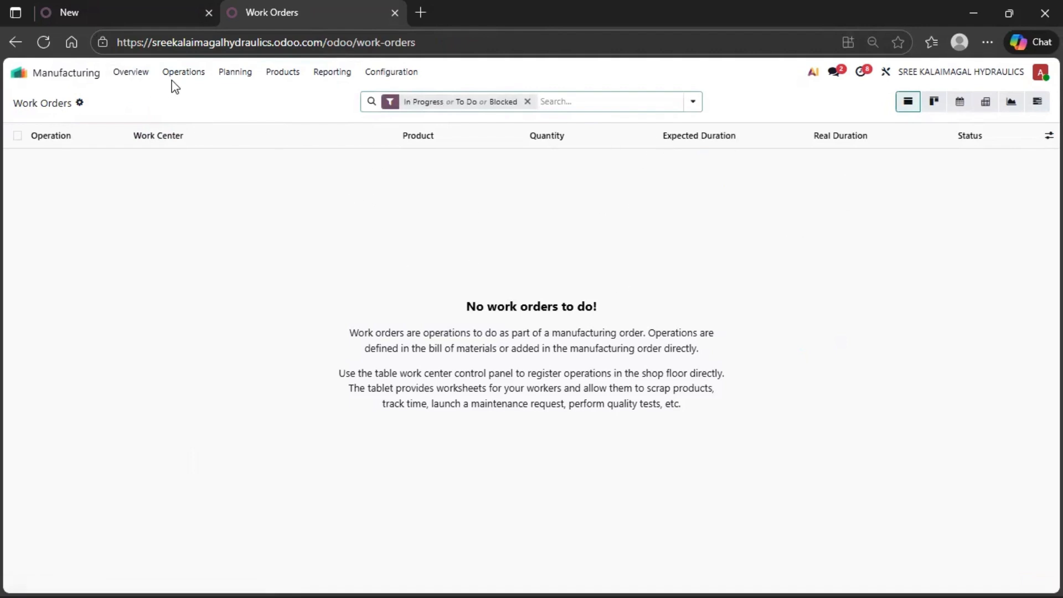
pyautogui.click(176, 78)
pyautogui.click(198, 100)
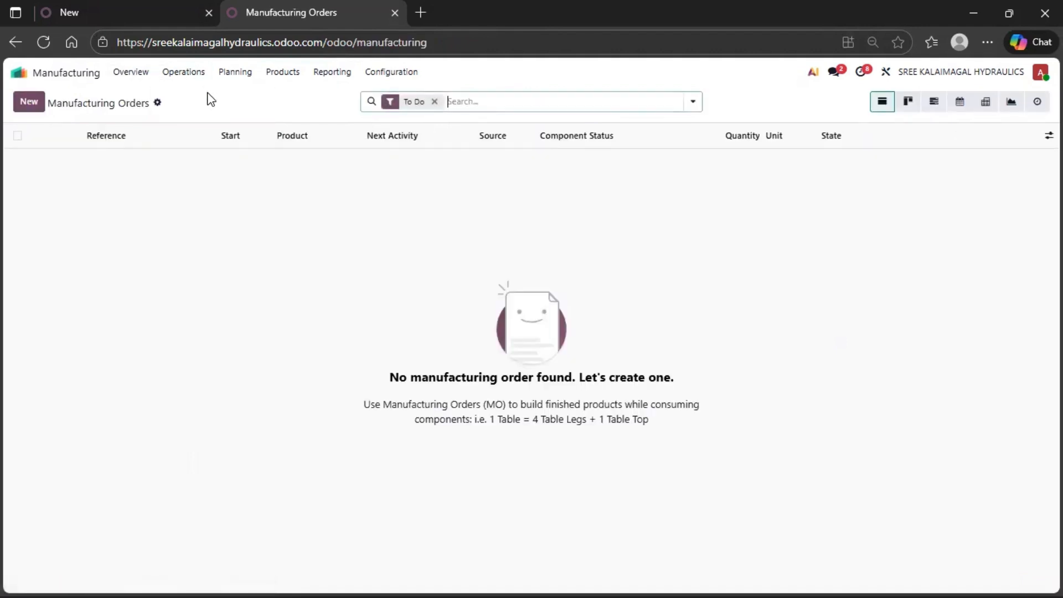
pyautogui.click(434, 102)
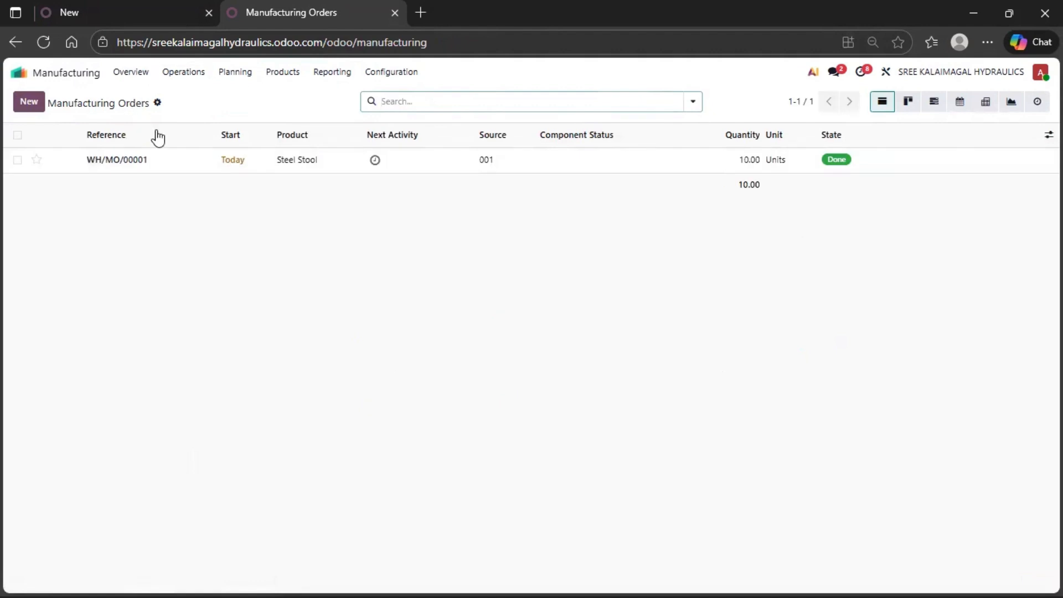
# Step: Review the Steel Stool manufacturing order and its product record, and return to the manufacturing orders list
pyautogui.click(203, 166)
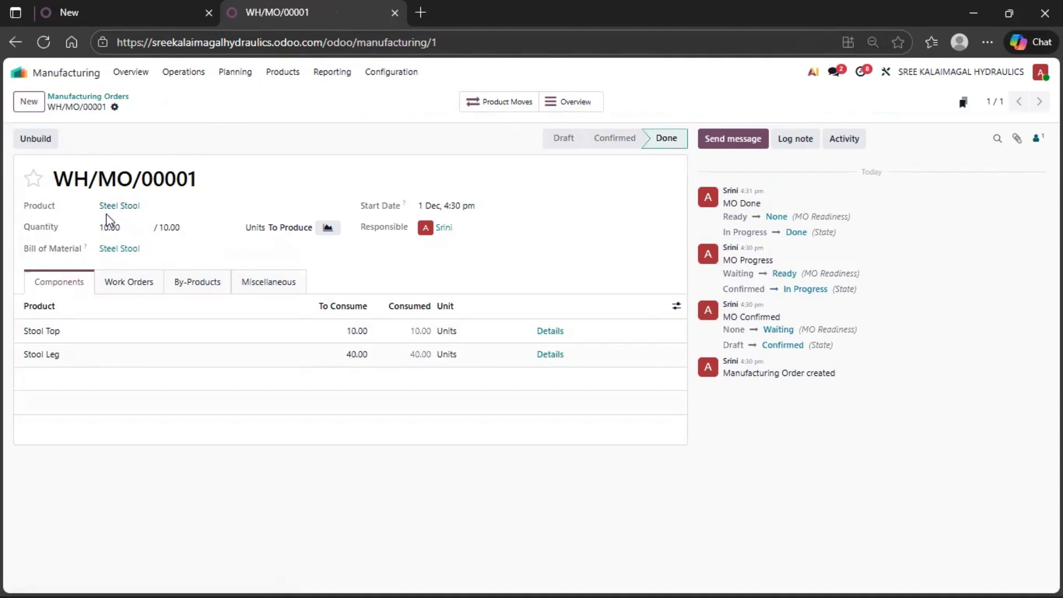
pyautogui.click(111, 208)
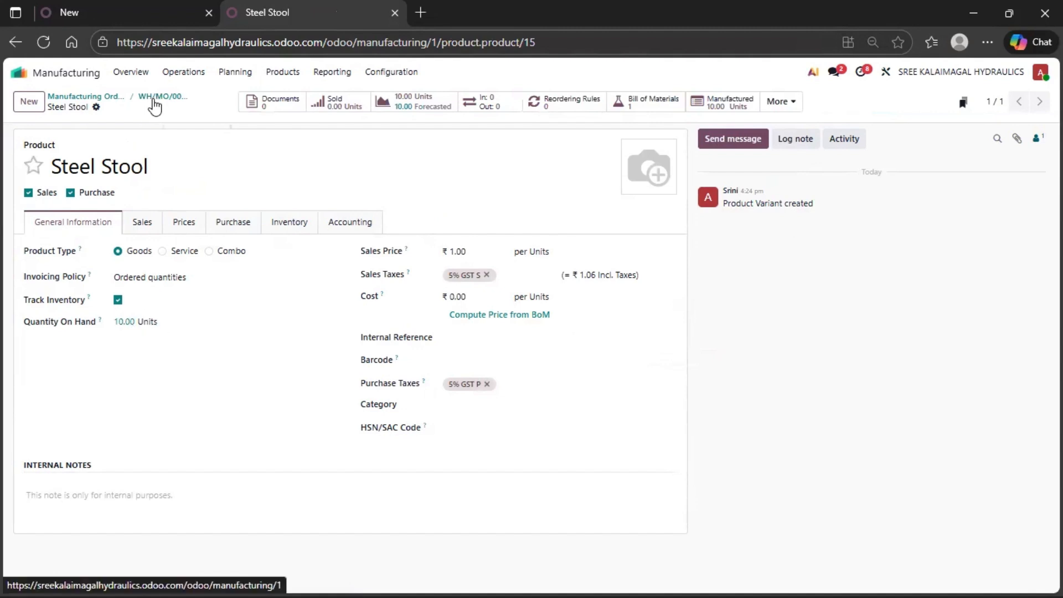
pyautogui.click(154, 100)
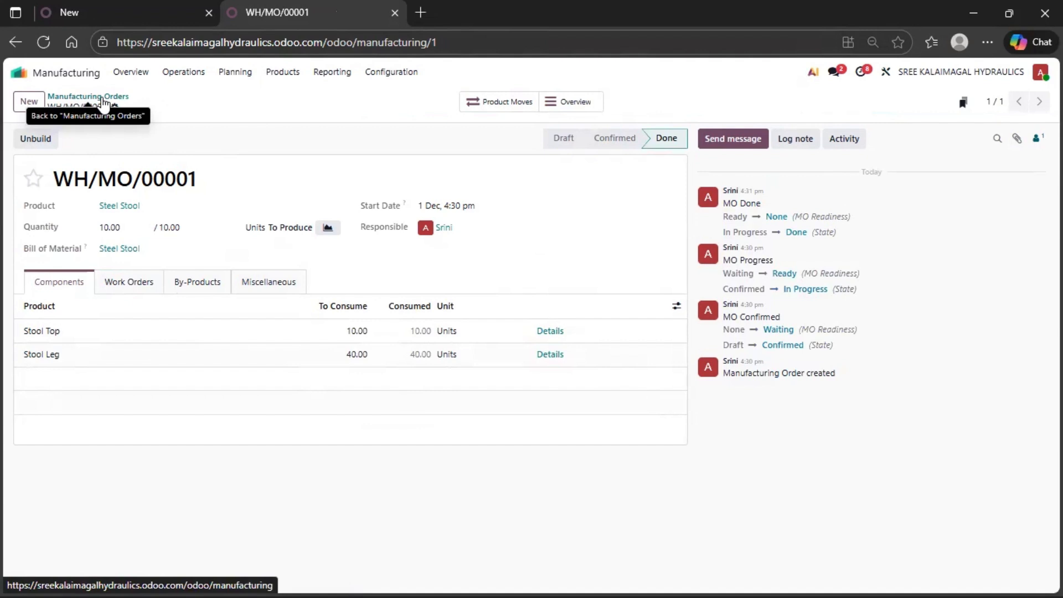
pyautogui.click(103, 96)
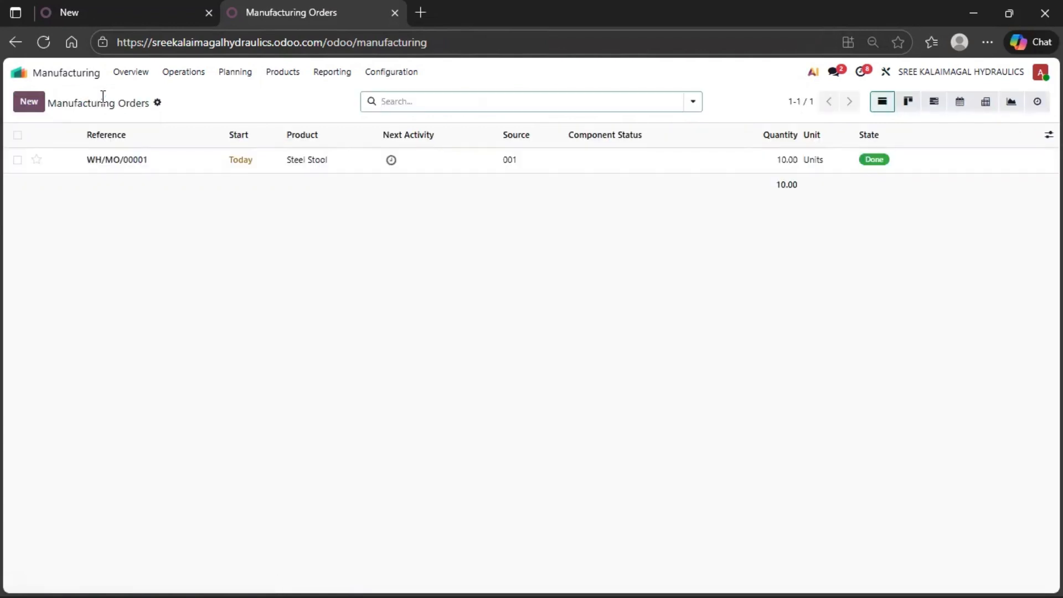